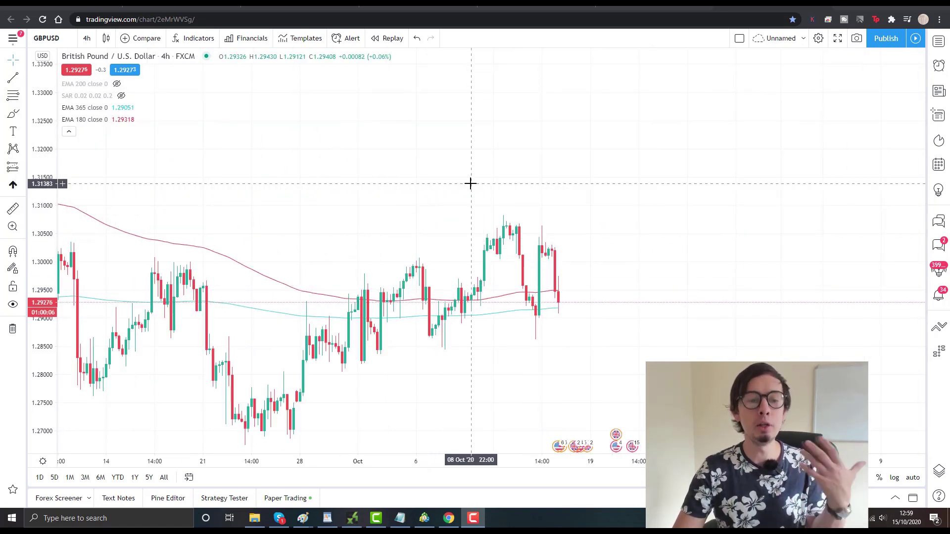
Zoom the GBPUSD chart out to show history back to August, then switch to the Investing.com calendar
scroll(494, 185, "down", 2)
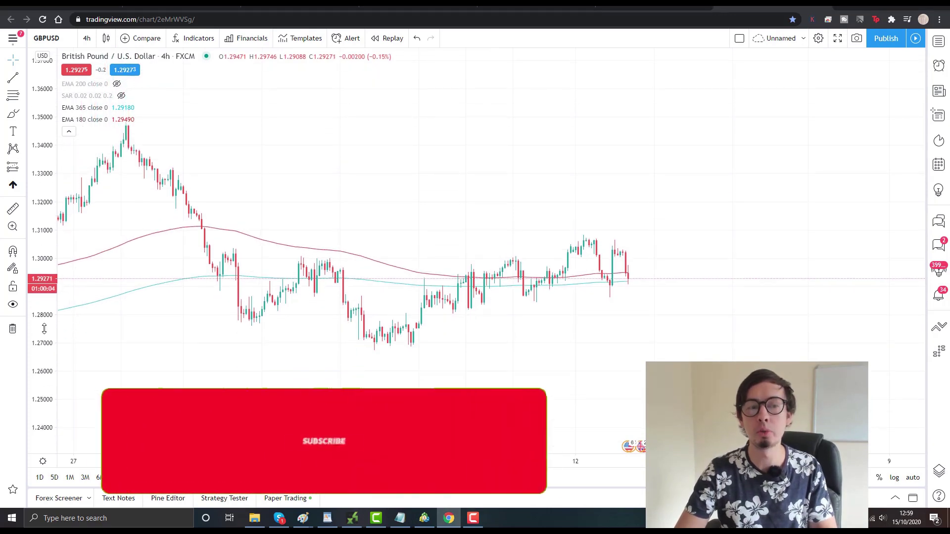
scroll(138, 253, "down", 2)
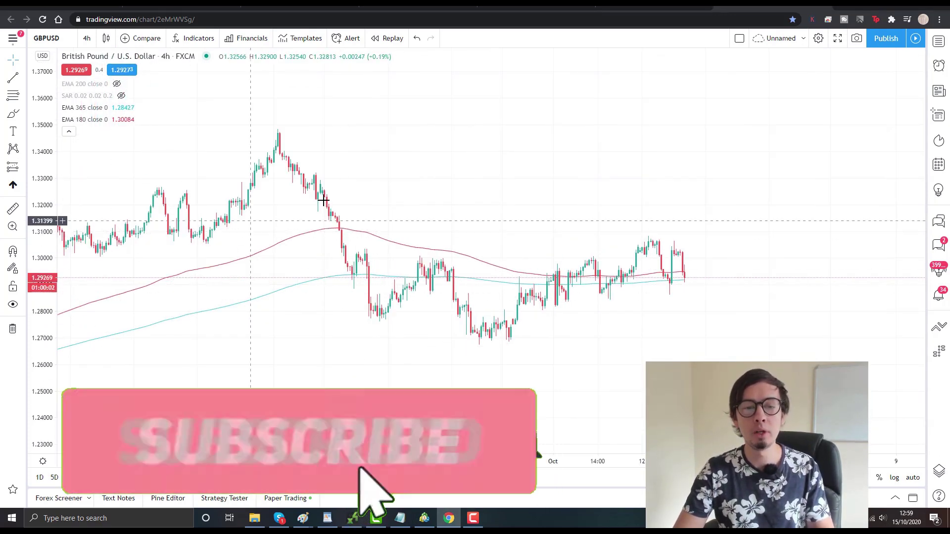
scroll(378, 196, "up", 2)
scroll(377, 195, "down", 2)
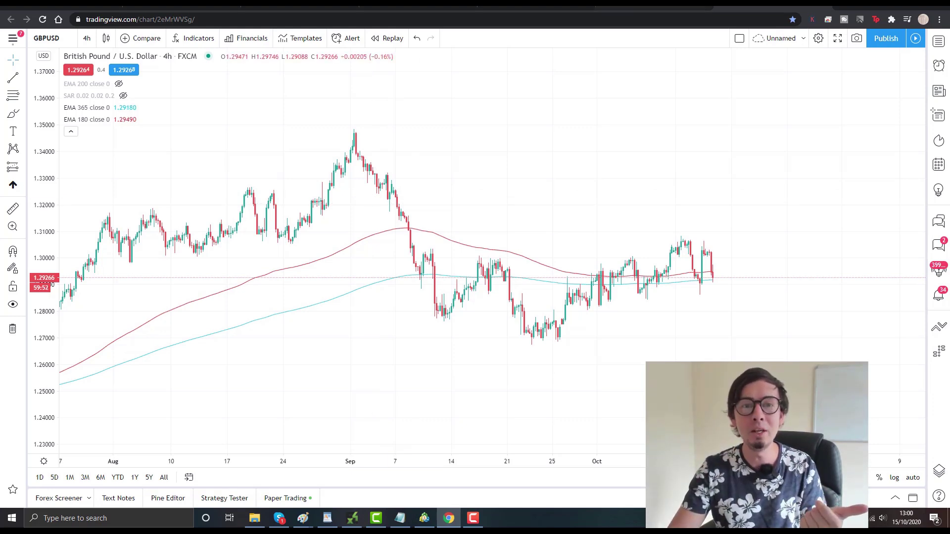
left_click(544, 8)
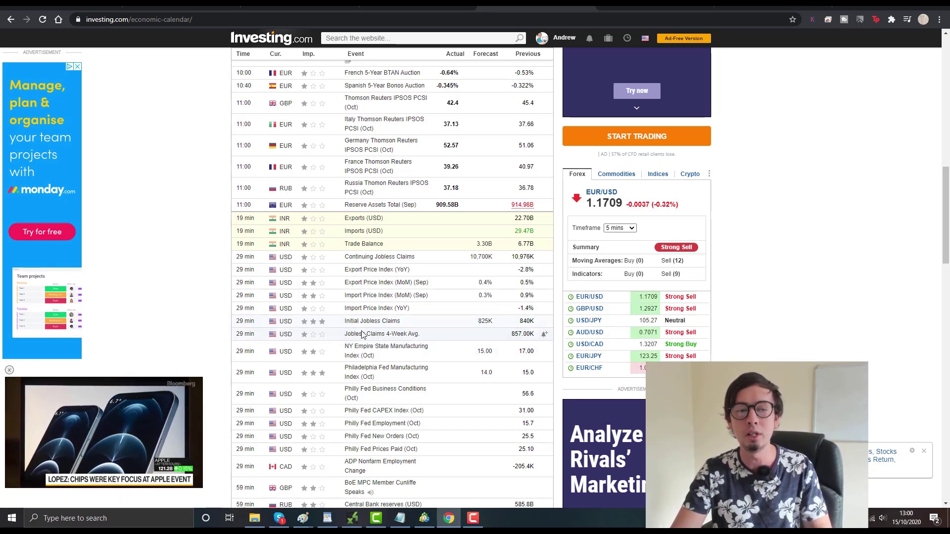
Show USD/CAD forex details, highlight the Initial Jobless Claims event, and return to the GBPUSD chart
left_click(659, 344)
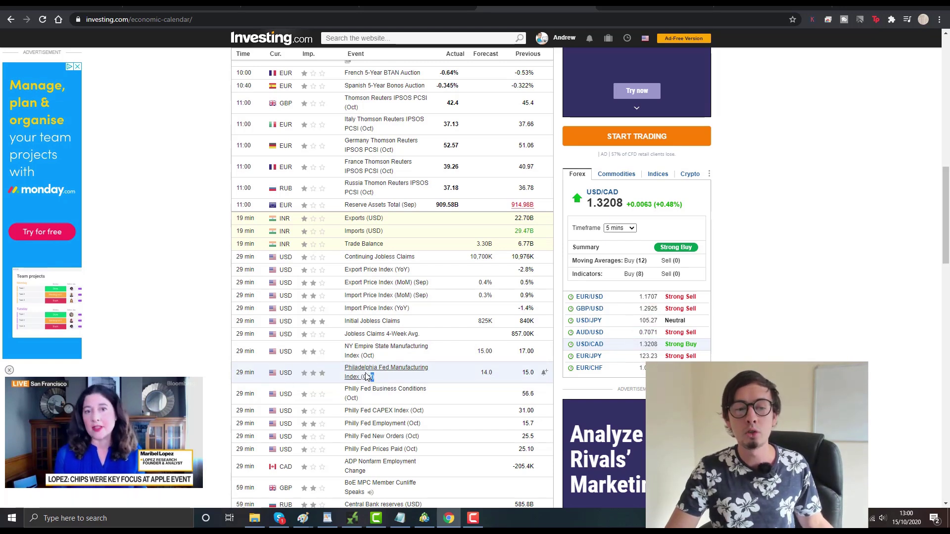
left_click_drag(401, 321, 345, 321)
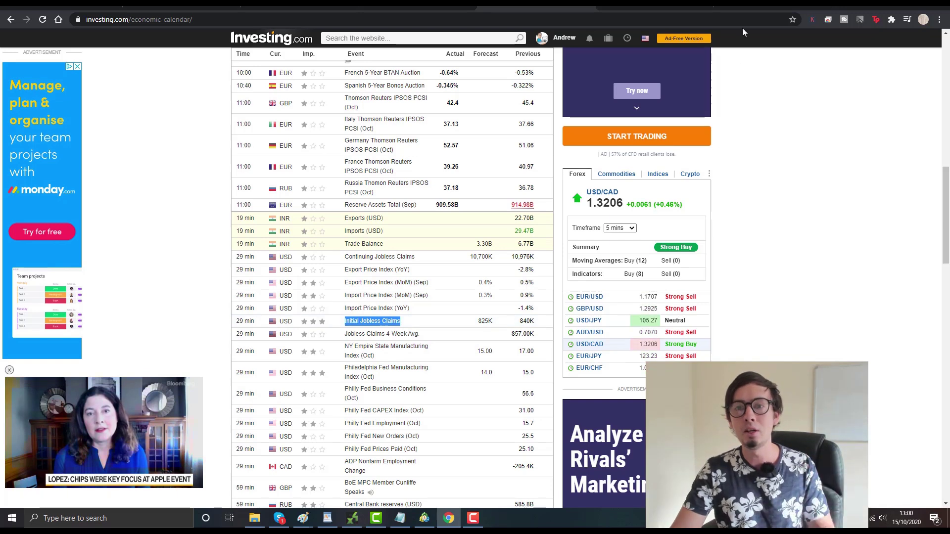
left_click(746, 6)
scroll(633, 335, "up", 3)
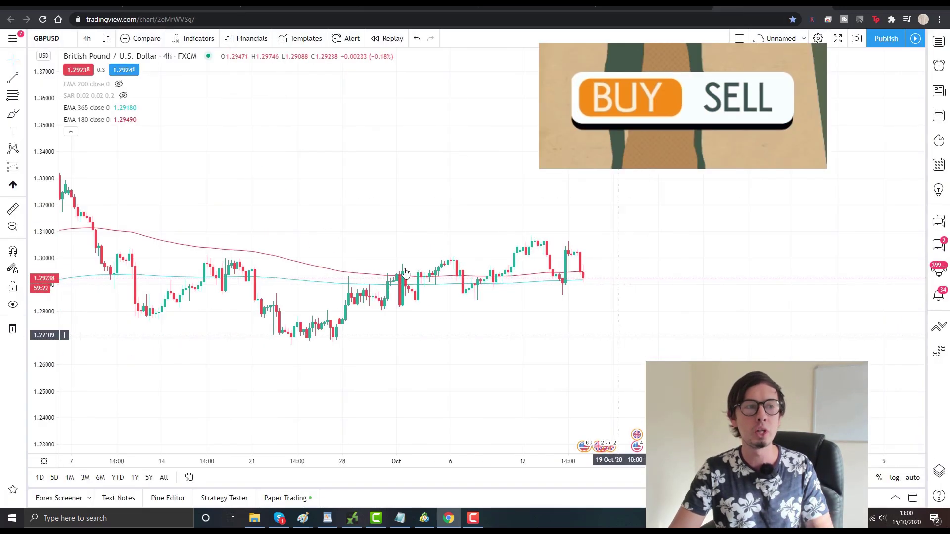
scroll(399, 322, "up", 2)
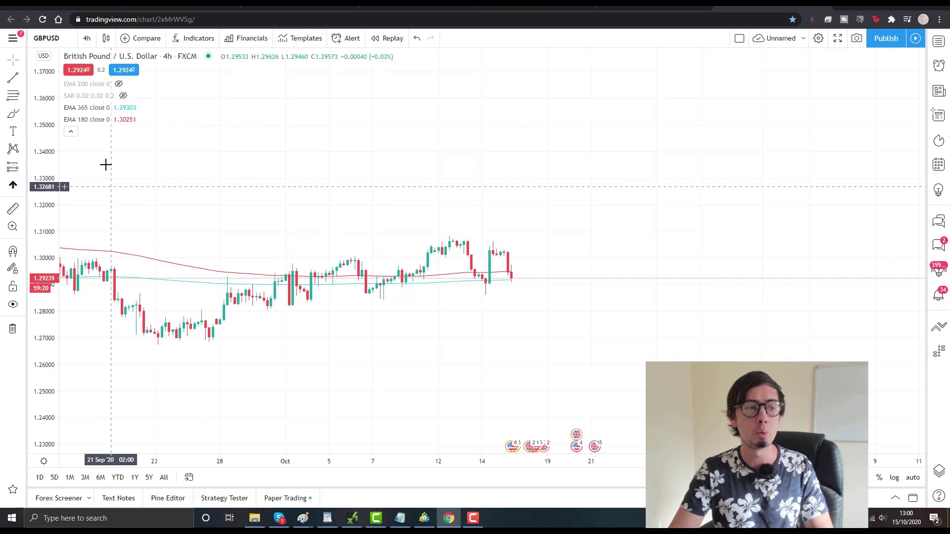
scroll(448, 223, "down", 4)
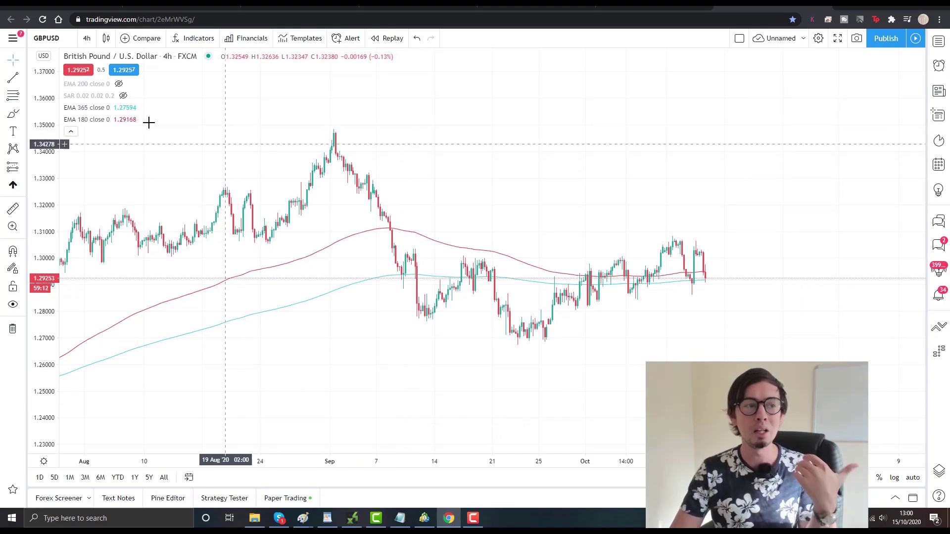
left_click(87, 38)
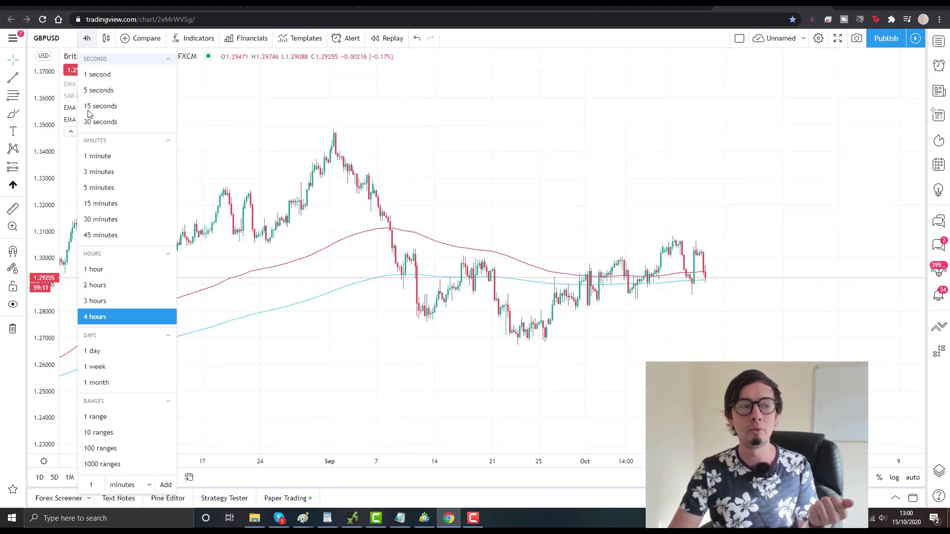
left_click(340, 283)
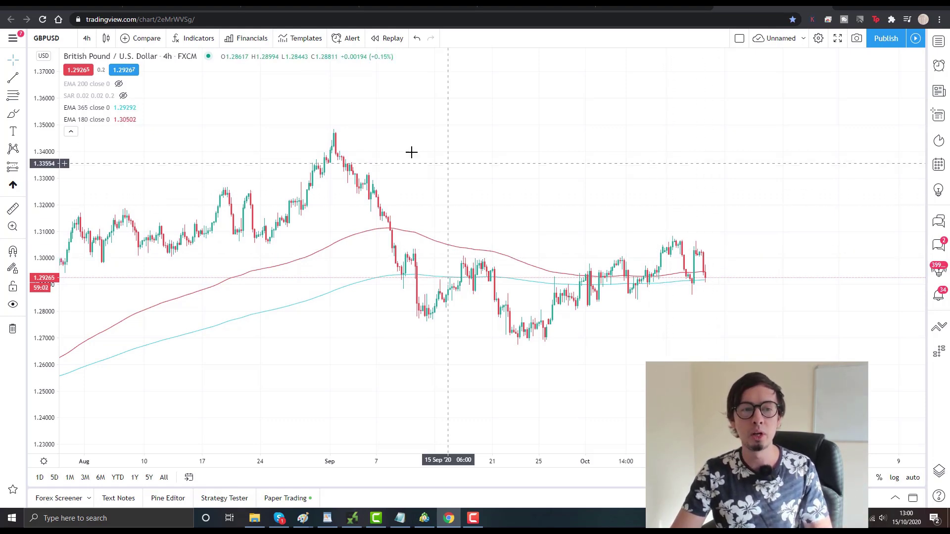
scroll(357, 161, "down", 3)
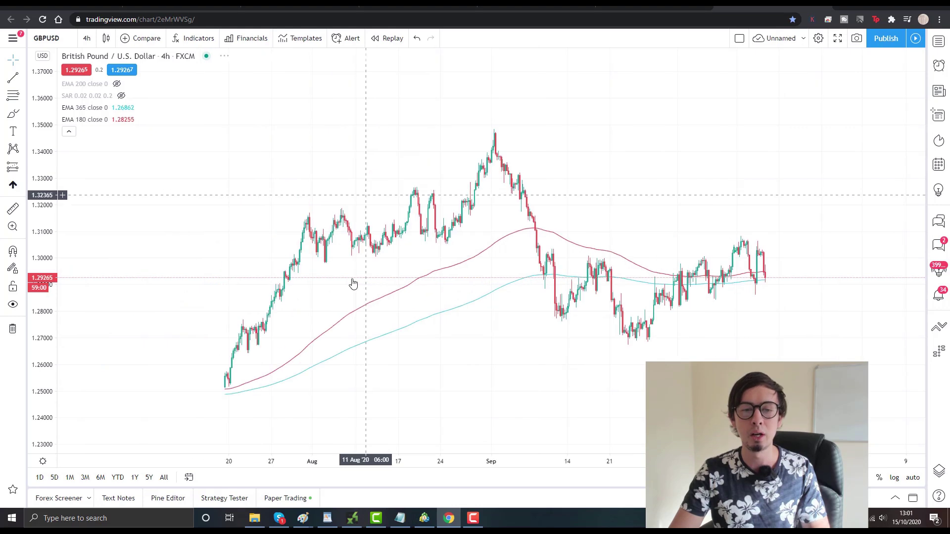
scroll(642, 390, "up", 4)
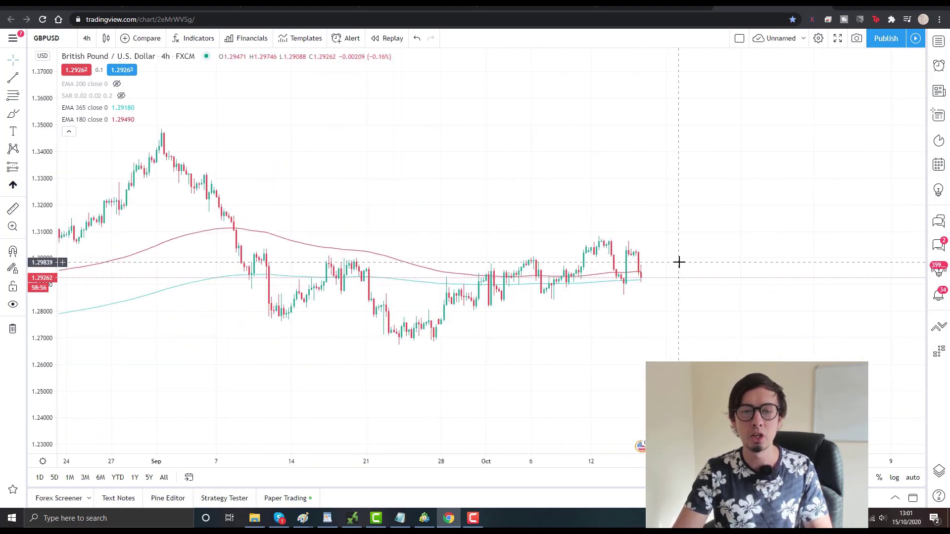
left_click_drag(273, 260, 813, 260)
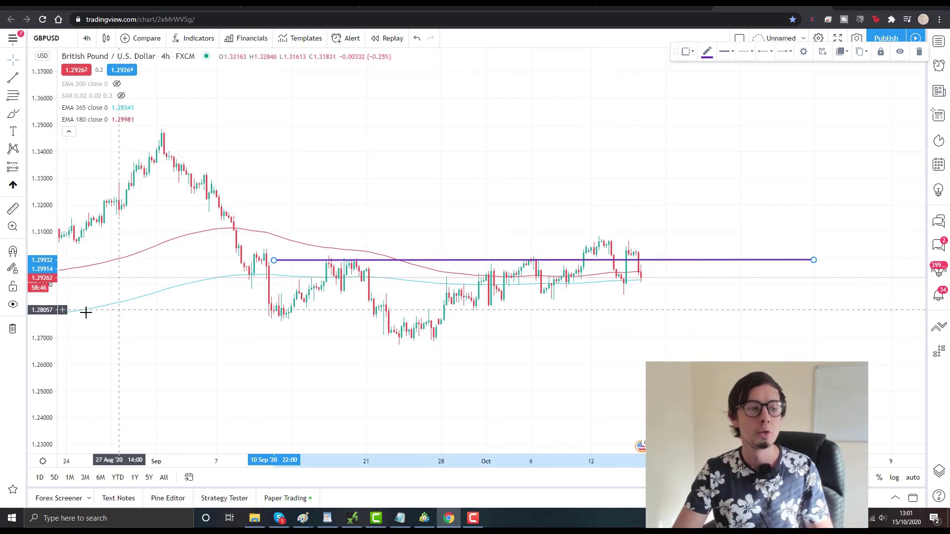
left_click(12, 329)
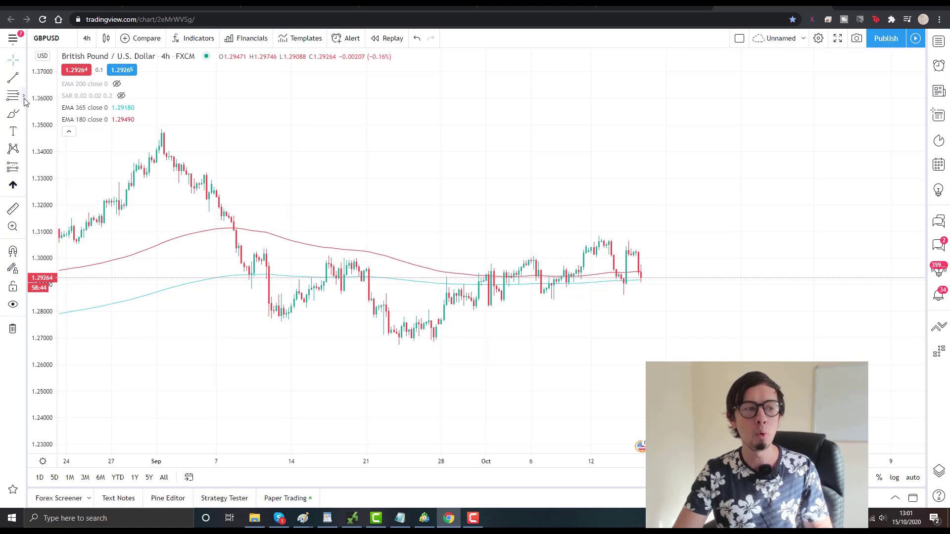
left_click(24, 98)
left_click(85, 274)
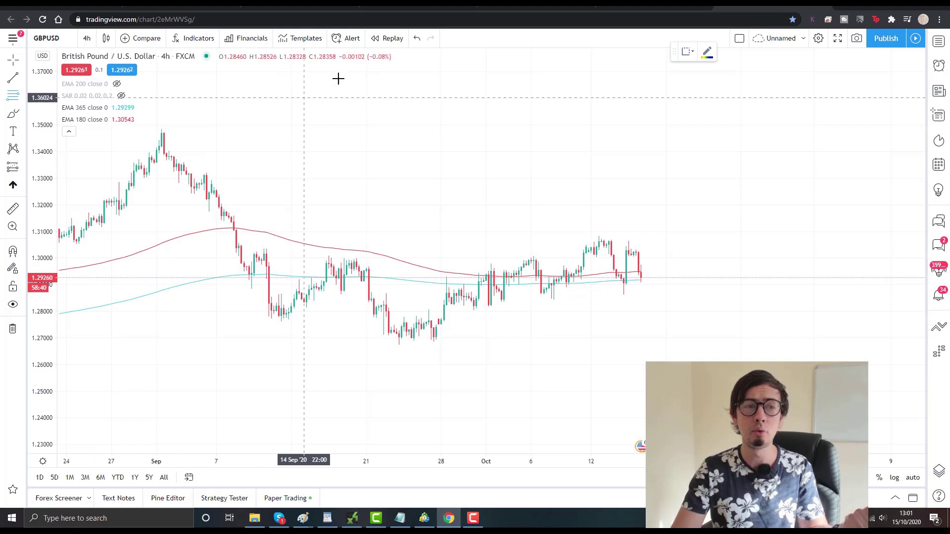
Draw a Fib Retracement from the 1.34687 September high down to the 1.26979 low
left_click(25, 98)
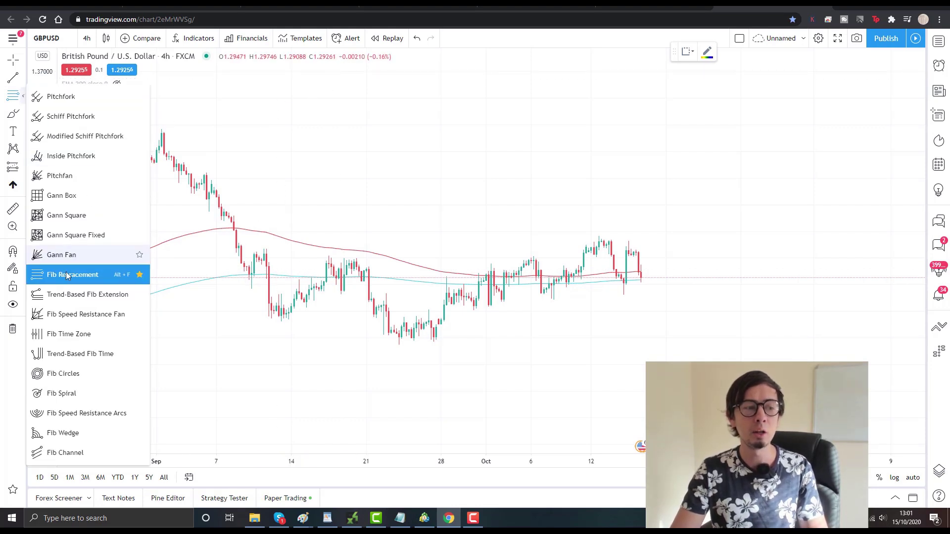
left_click(171, 137)
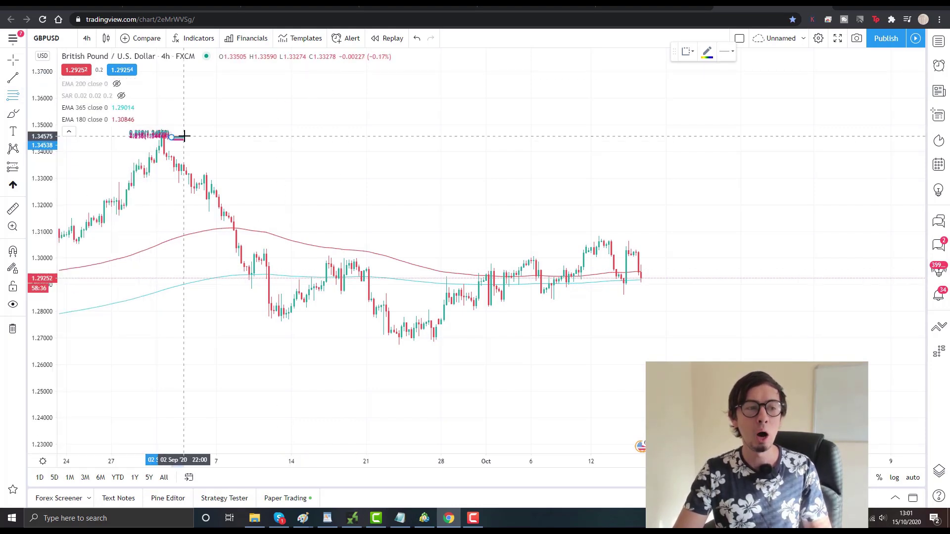
left_click(24, 99)
left_click(74, 274)
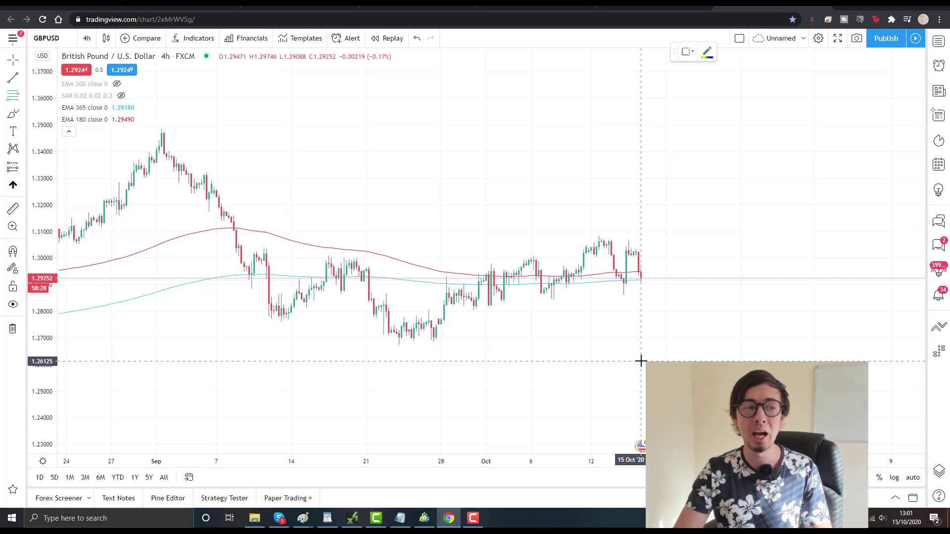
left_click(161, 134)
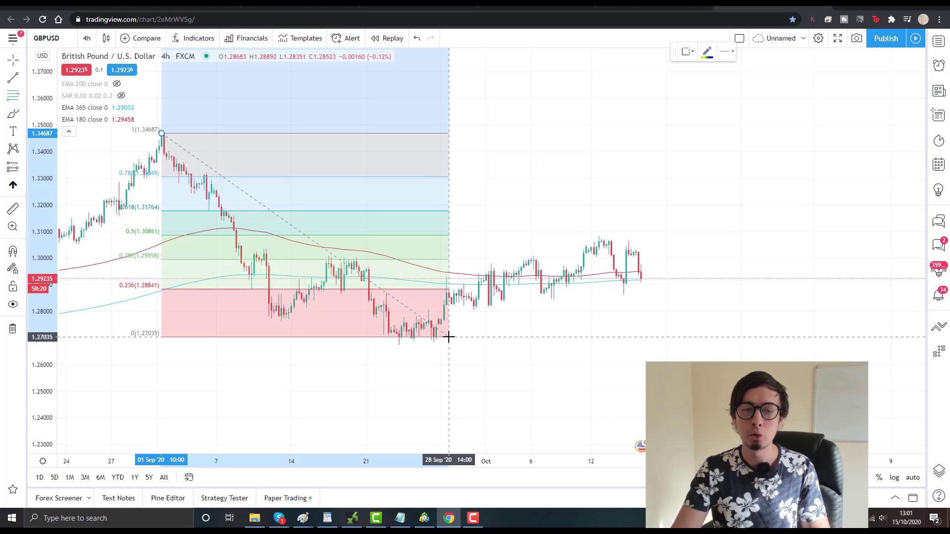
left_click(640, 339)
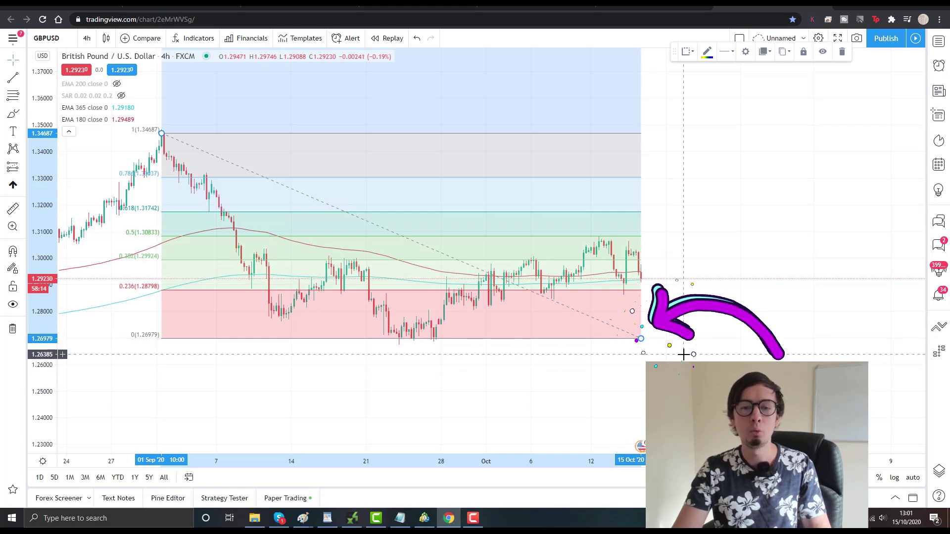
left_click(13, 113)
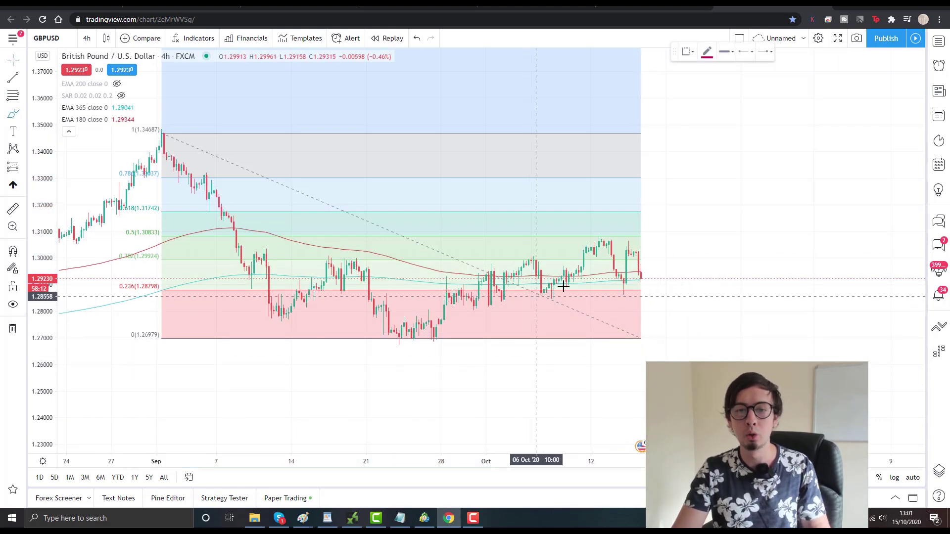
Draw a test brush circle around the latest candles, then undo it
scroll(568, 297, "up", 3)
mouse_move(547, 254)
left_mouse_down()
mouse_move(536, 259)
mouse_move(554, 256)
mouse_move(573, 278)
left_mouse_up()
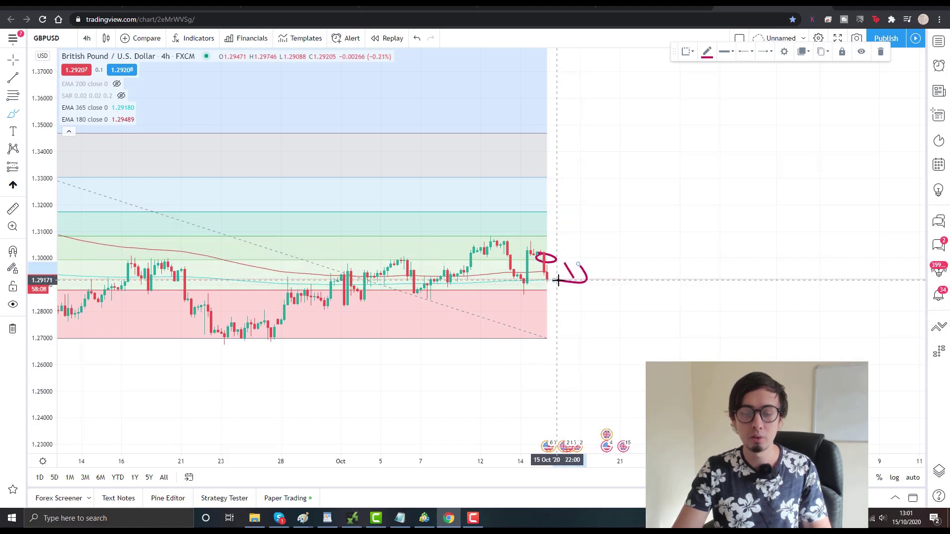
key("ctrl+z")
key("ctrl+z")
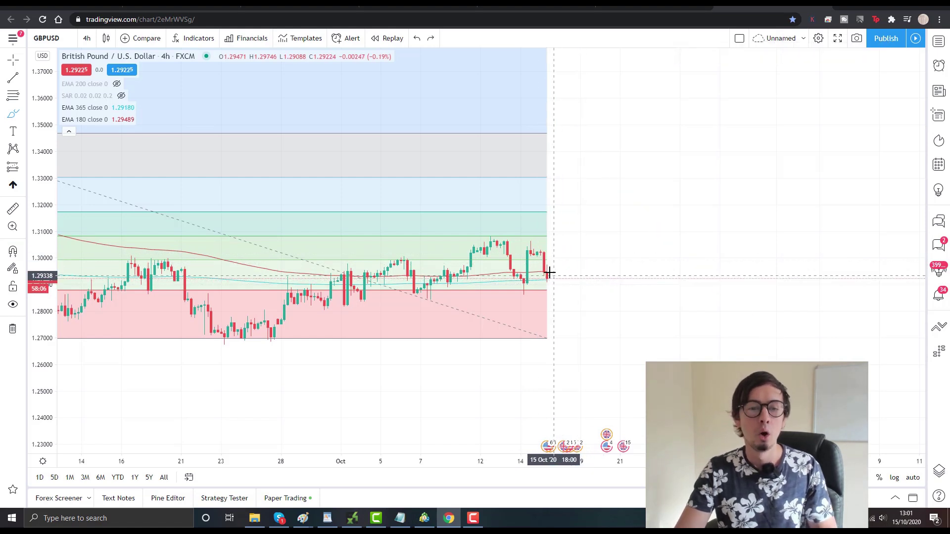
Pan the chart back to early September and switch it to the 1-hour timeframe
scroll(204, 208, "down", 2)
left_click_drag(148, 208, 204, 208)
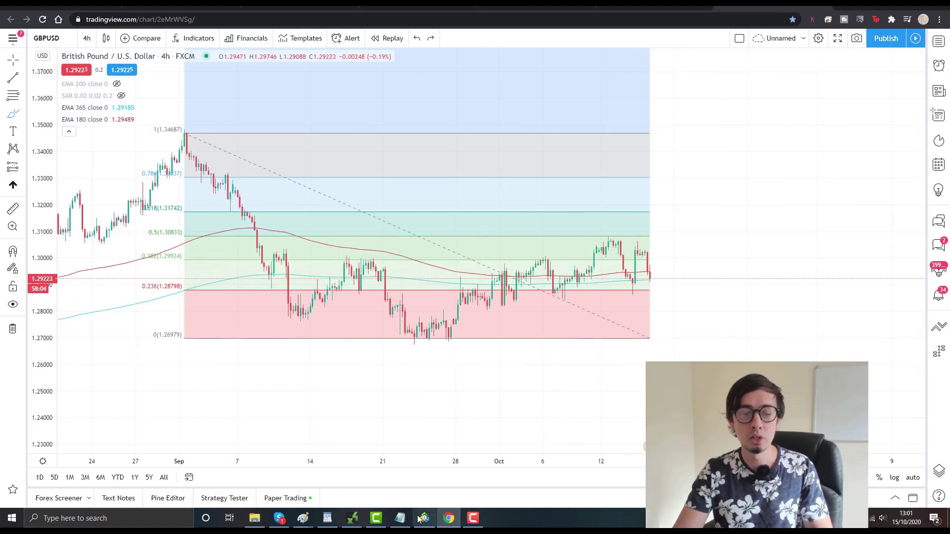
left_click(87, 38)
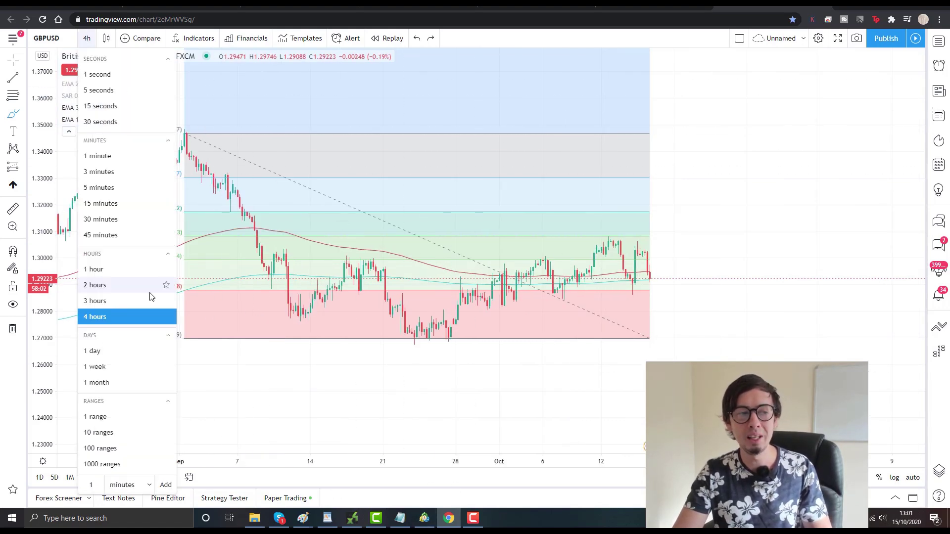
left_click(118, 271)
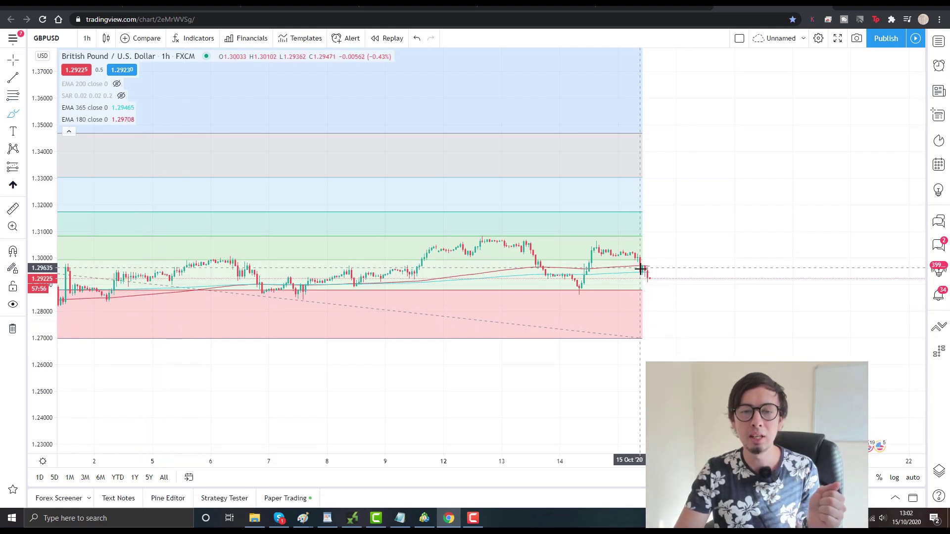
scroll(614, 272, "up", 2)
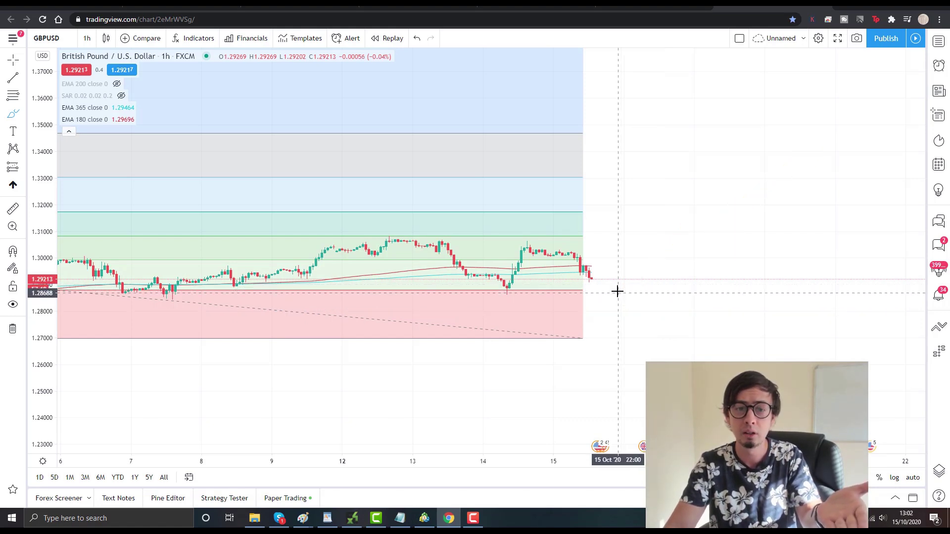
Brush a small circle beside the latest candles at the 0.236 level near 1.288
left_click(13, 109)
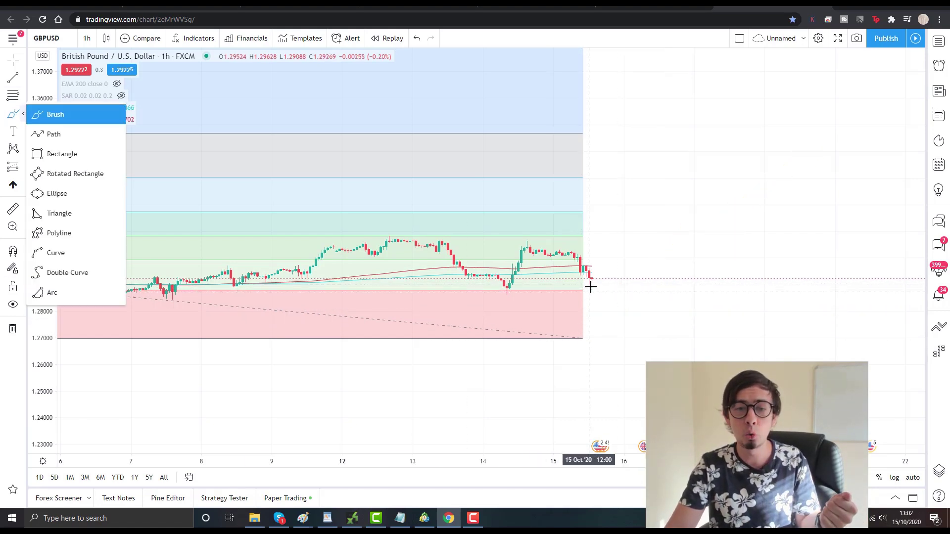
mouse_move(588, 286)
left_mouse_down()
mouse_move(577, 299)
mouse_move(586, 292)
mouse_move(577, 290)
mouse_move(602, 289)
left_mouse_up()
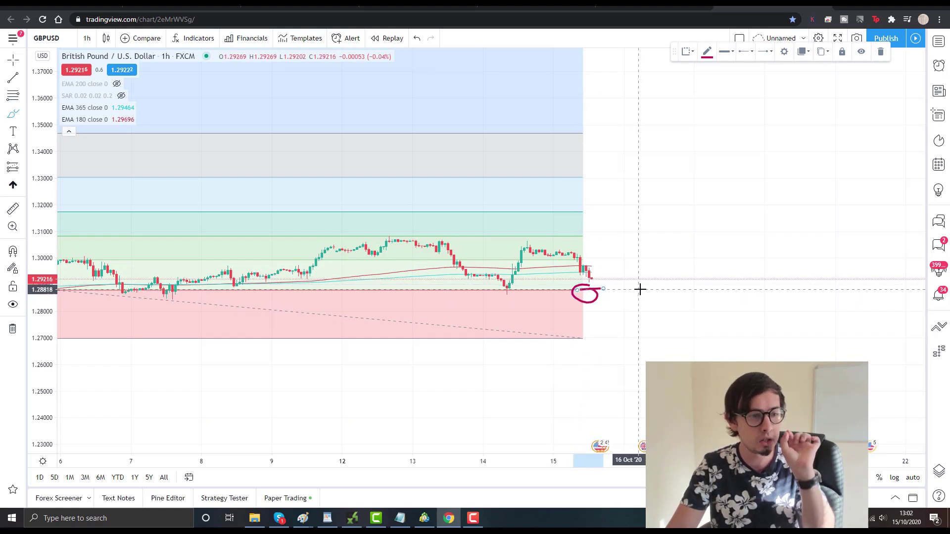